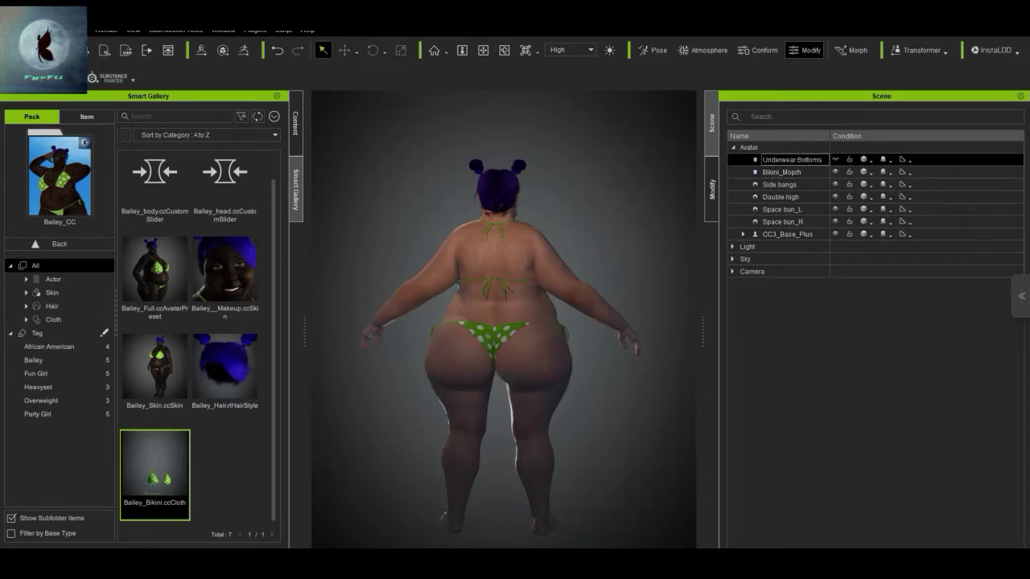
# - Delete the Underwear Bottoms item from the avatar and turn the character to face the front
pyautogui.press('Delete')
pyautogui.click(504, 50)
pyautogui.moveTo(434, 322); pyautogui.dragTo(603, 321)
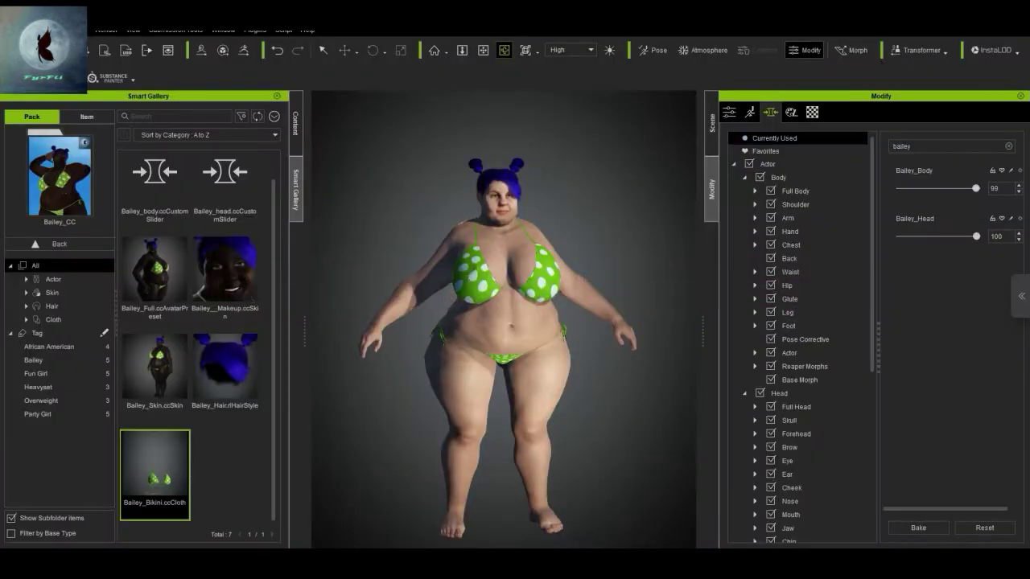
# - Reduce the Bailey_Body morph to 64 and the Bailey_Head morph to 72
pyautogui.moveTo(967, 188); pyautogui.dragTo(952, 188)
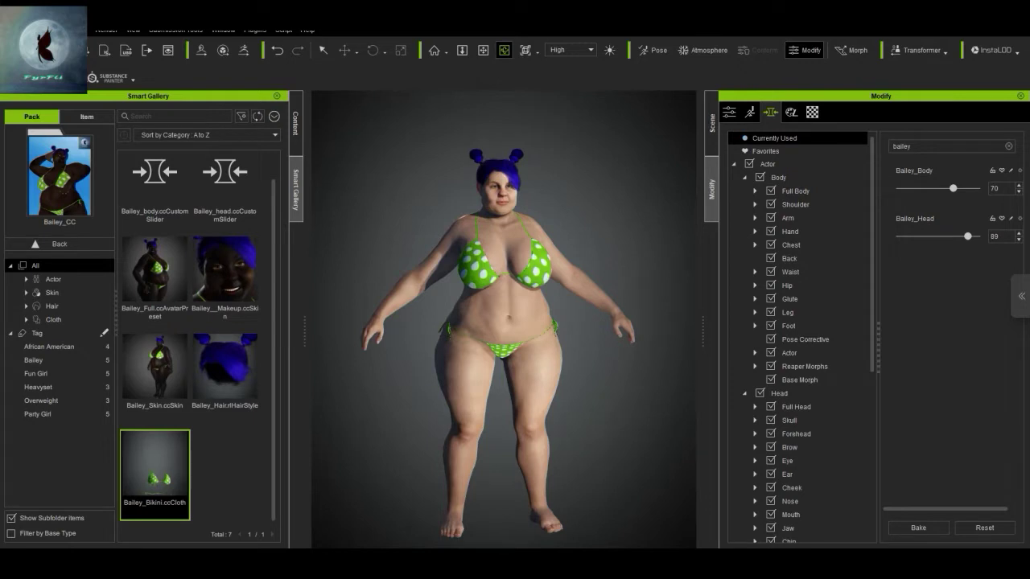
pyautogui.moveTo(503, 322); pyautogui.dragTo(487, 322, button='right')
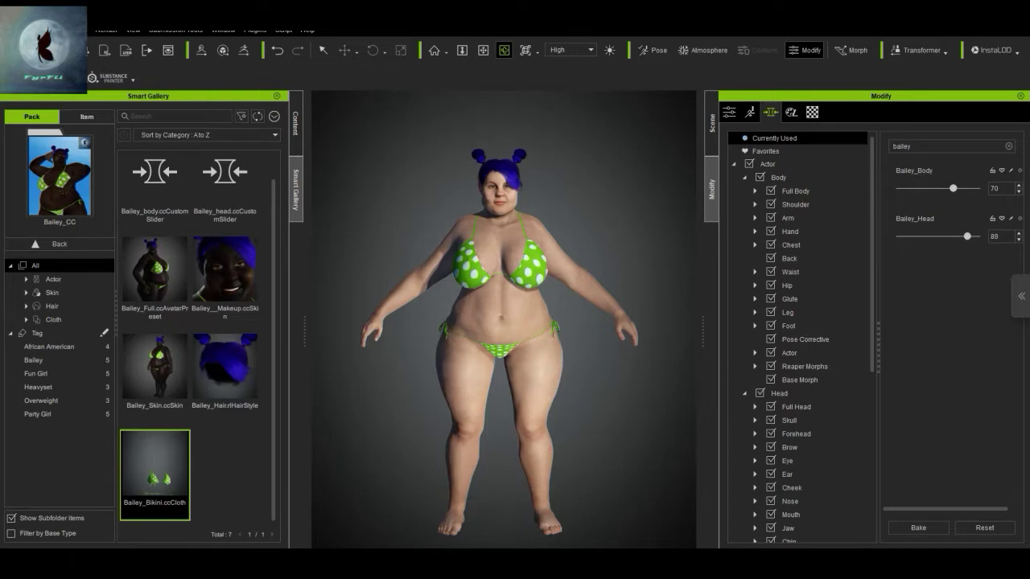
pyautogui.click(955, 236)
pyautogui.moveTo(953, 188); pyautogui.dragTo(949, 189)
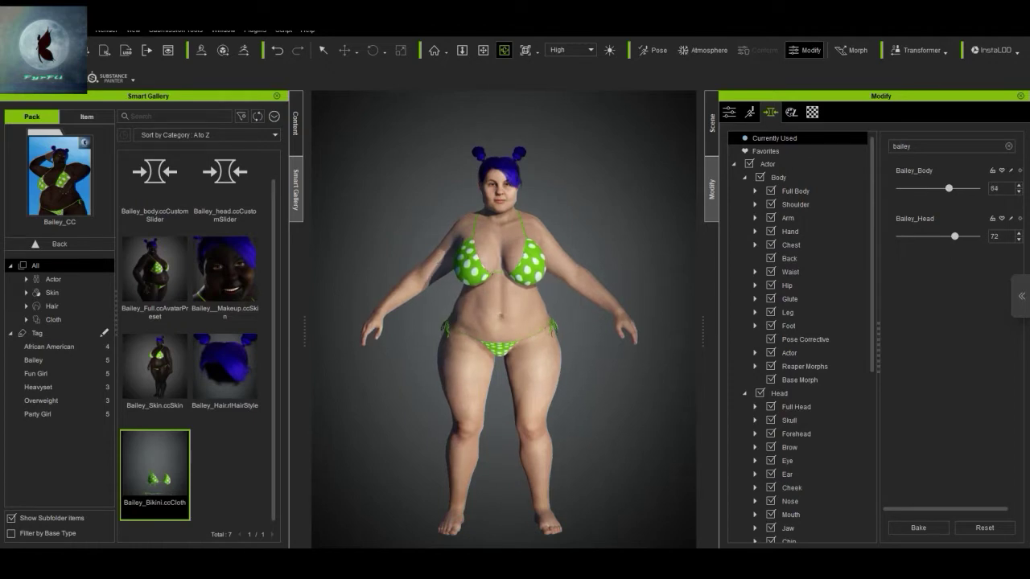
pyautogui.moveTo(948, 188); pyautogui.dragTo(949, 189)
pyautogui.moveTo(503, 321); pyautogui.dragTo(547, 330, button='right')
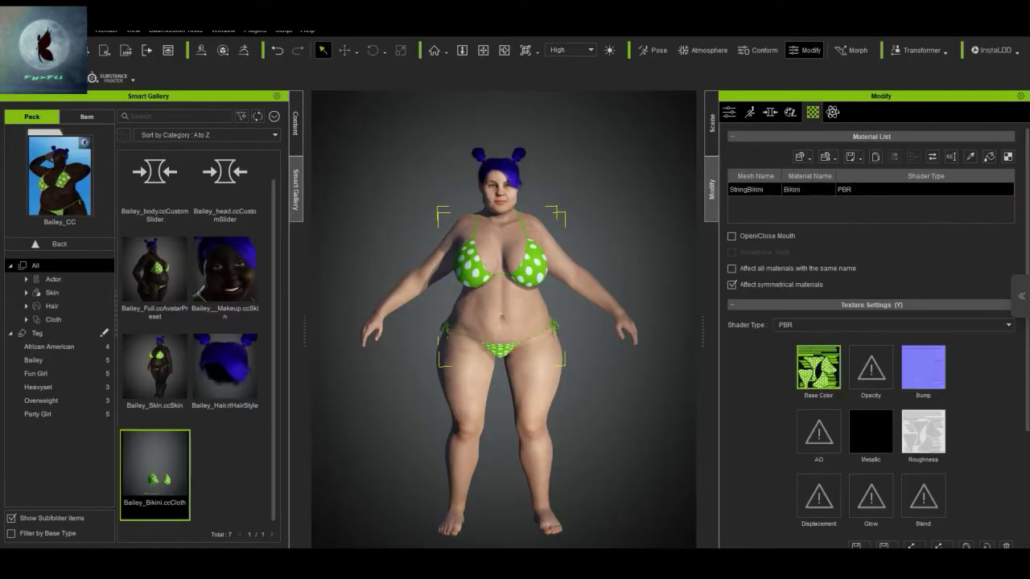
# - Recolor the bikini by setting the hue of its base color texture to 60
pyautogui.rightClick(820, 364)
pyautogui.click(857, 448)
pyautogui.moveTo(515, 111); pyautogui.dragTo(309, 116)
pyautogui.moveTo(290, 355); pyautogui.dragTo(320, 355)
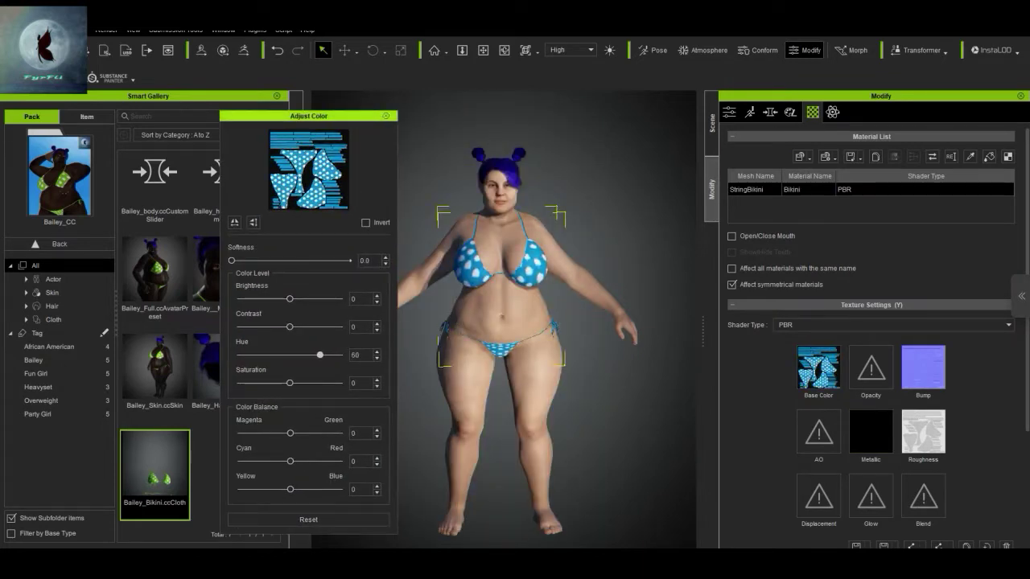
pyautogui.click(386, 116)
# - Recolor the Double high hair by setting the hue of its Hair material's diffuse texture to 43
pyautogui.click(789, 112)
pyautogui.click(790, 262)
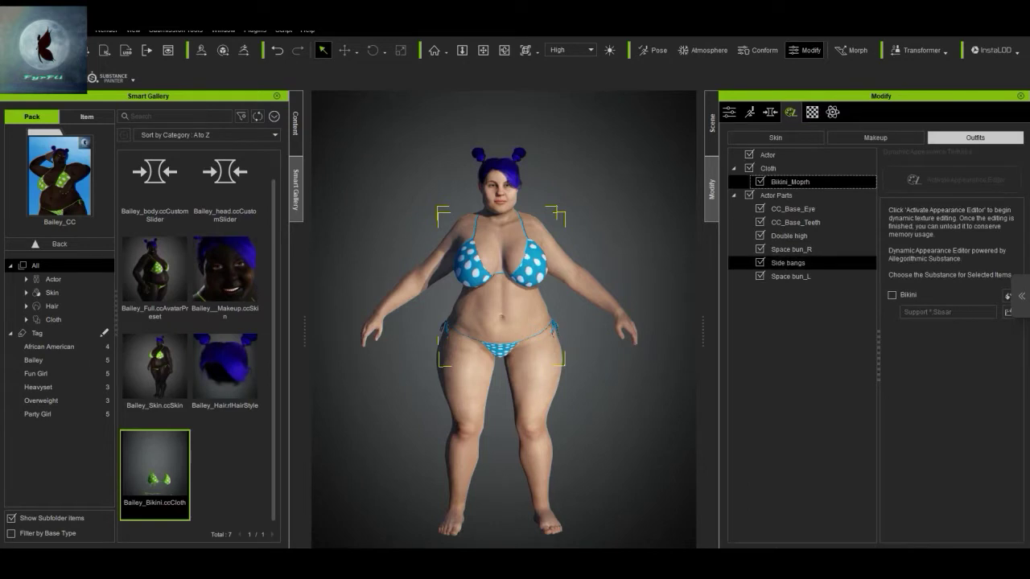
pyautogui.click(788, 235)
pyautogui.click(812, 112)
pyautogui.click(790, 202)
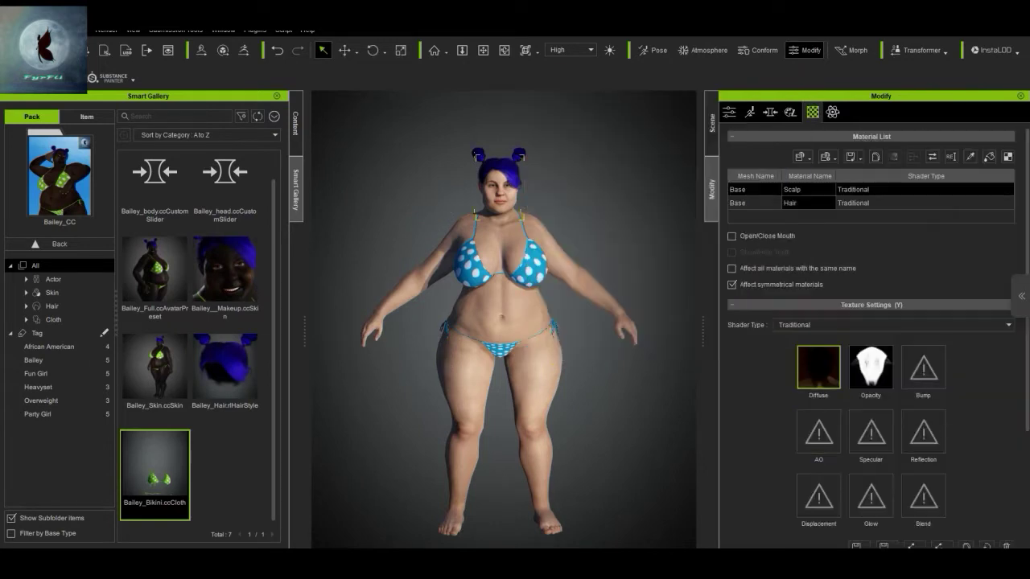
pyautogui.rightClick(818, 366)
pyautogui.click(857, 447)
pyautogui.moveTo(290, 354)
pyautogui.mouseDown()
pyautogui.moveTo(262, 355)
pyautogui.moveTo(310, 355)
pyautogui.mouseUp()
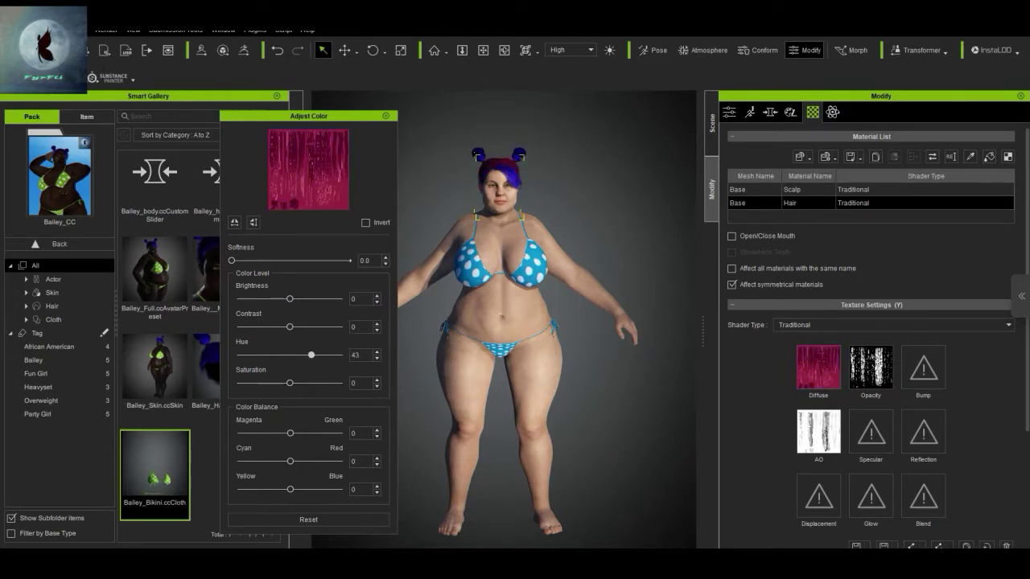
pyautogui.click(385, 115)
# - Recolor Space bun_R by setting the hue of its hair diffuse texture to 36
pyautogui.click(791, 112)
pyautogui.click(791, 249)
pyautogui.click(812, 111)
pyautogui.rightClick(829, 346)
pyautogui.click(854, 451)
pyautogui.moveTo(290, 354); pyautogui.dragTo(307, 355)
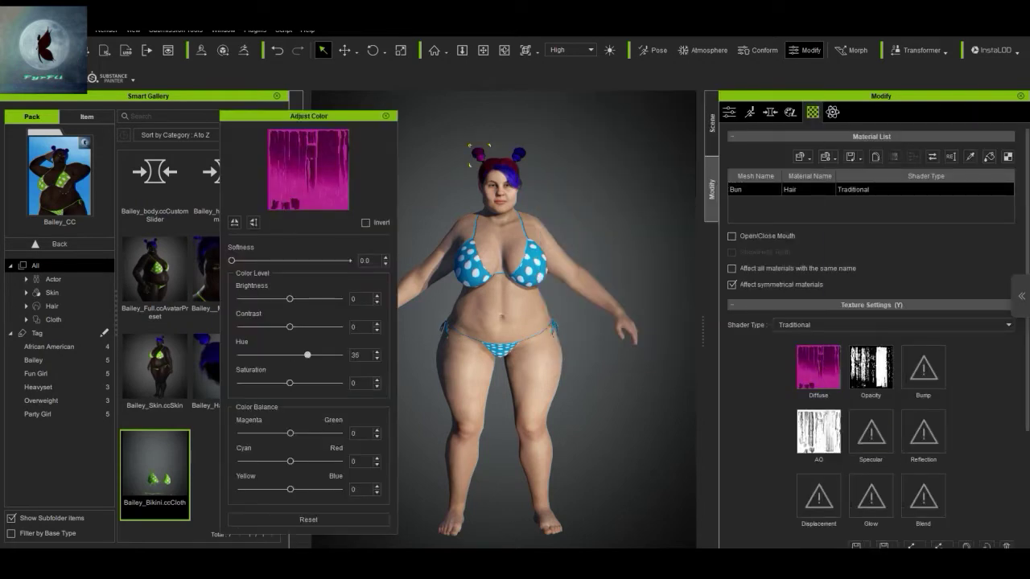
pyautogui.click(385, 116)
# - Recolor the Side bangs' Hair diffuse texture green with hue -53, saturation -9 and brightness 10
pyautogui.click(791, 111)
pyautogui.click(787, 263)
pyautogui.click(811, 112)
pyautogui.rightClick(816, 374)
pyautogui.click(855, 457)
pyautogui.moveTo(289, 383); pyautogui.dragTo(263, 354)
pyautogui.moveTo(290, 298); pyautogui.dragTo(295, 298)
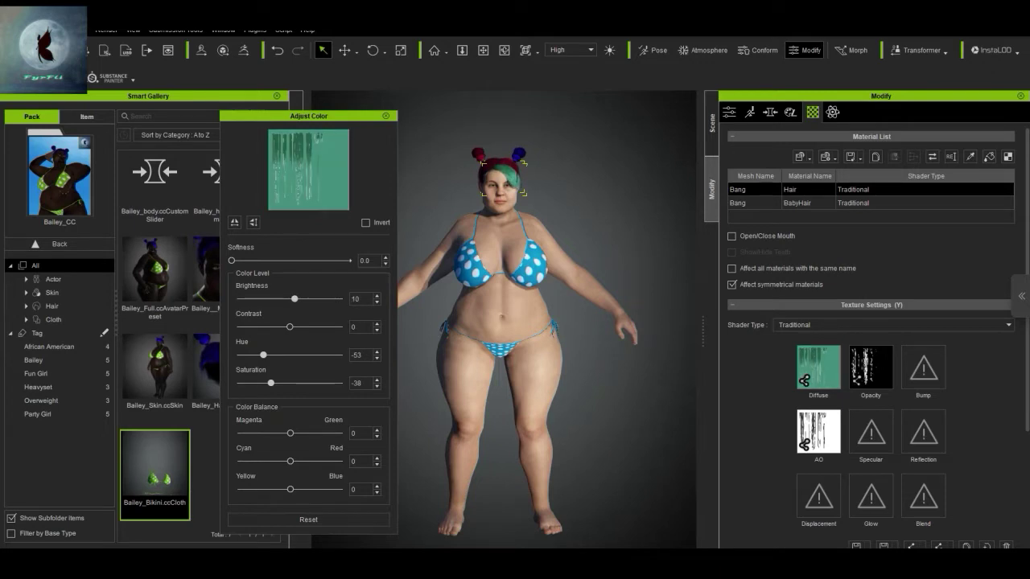
pyautogui.moveTo(271, 383); pyautogui.dragTo(285, 382)
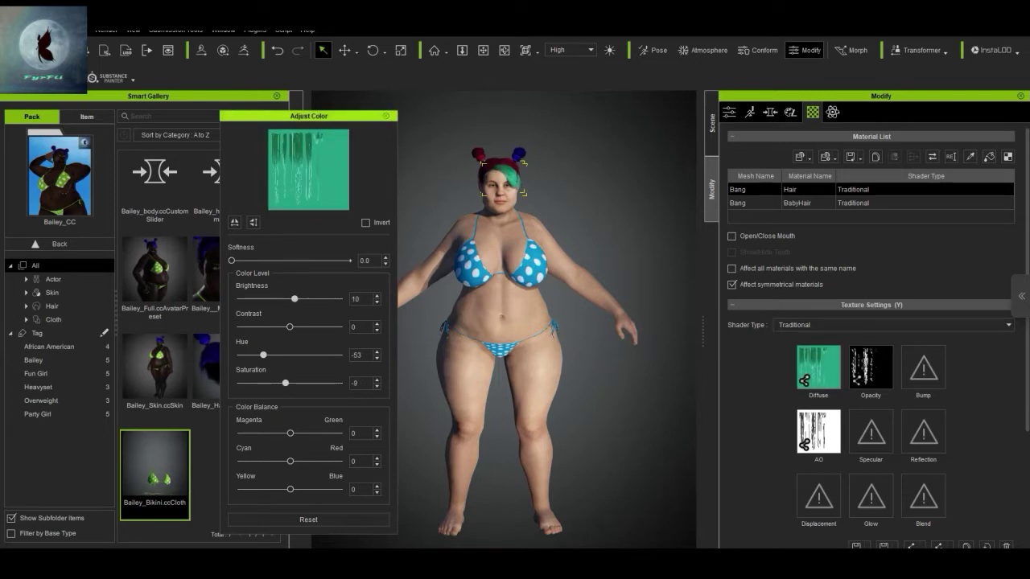
pyautogui.click(386, 116)
# - Recolor the body's Std_Nails material by lowering the hue of its base color texture
pyautogui.click(504, 49)
pyautogui.moveTo(515, 241); pyautogui.dragTo(211, 241)
pyautogui.click(462, 49)
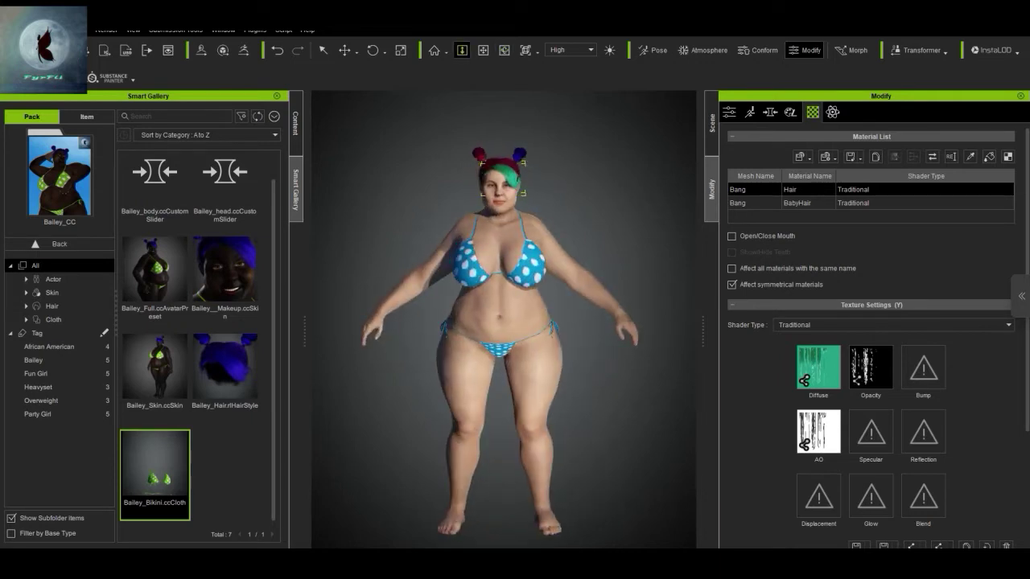
pyautogui.moveTo(483, 306); pyautogui.dragTo(483, 242)
pyautogui.click(790, 113)
pyautogui.click(813, 113)
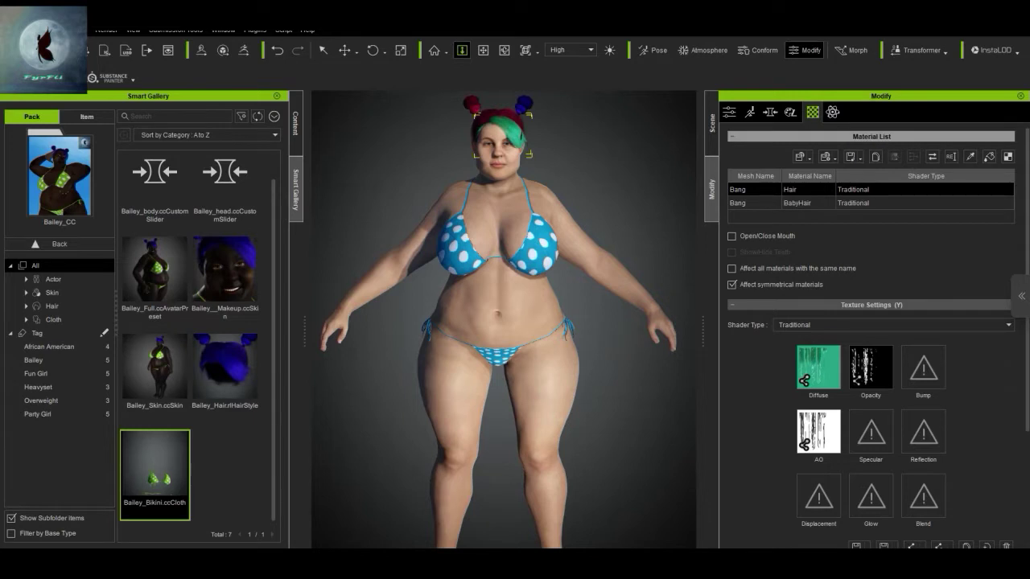
pyautogui.click(323, 50)
pyautogui.click(499, 298)
pyautogui.click(836, 256)
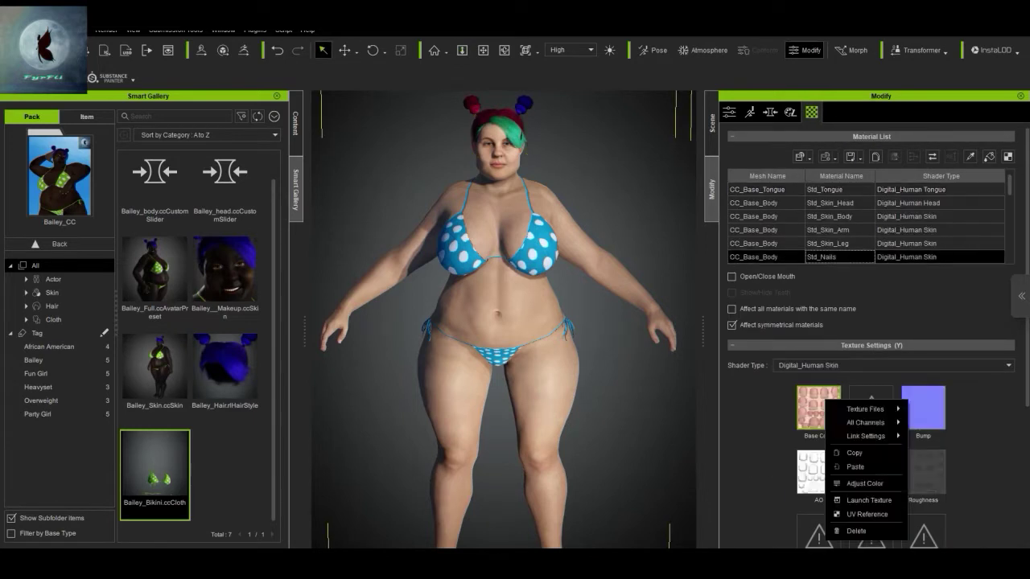
pyautogui.doubleClick(818, 408)
pyautogui.moveTo(309, 114); pyautogui.dragTo(205, 107)
pyautogui.moveTo(186, 345); pyautogui.dragTo(141, 345)
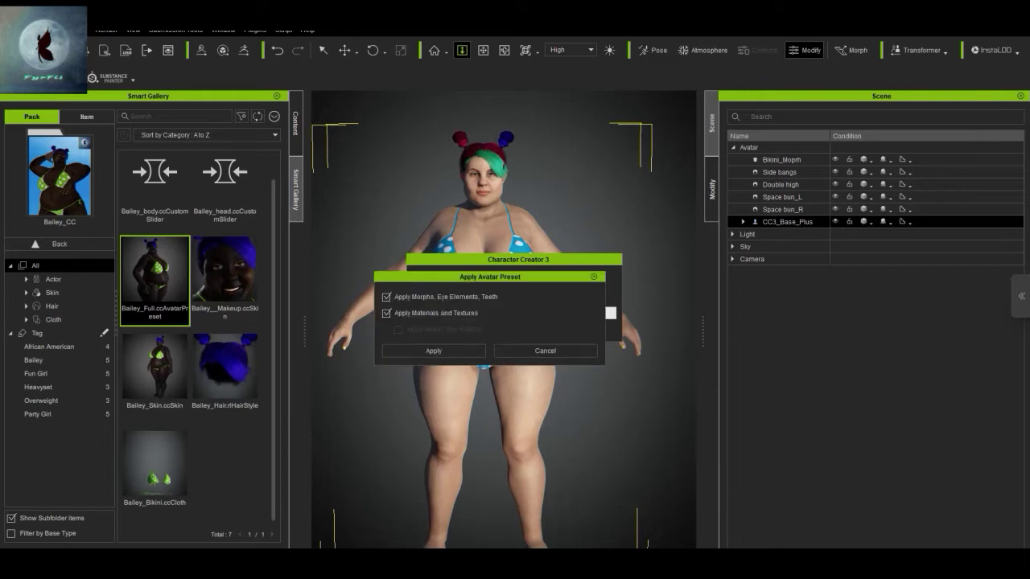
# - Apply the Bailey_Full avatar preset with its morphs, materials and textures, and reapply the Bailey_Hair hairstyle
pyautogui.click(434, 350)
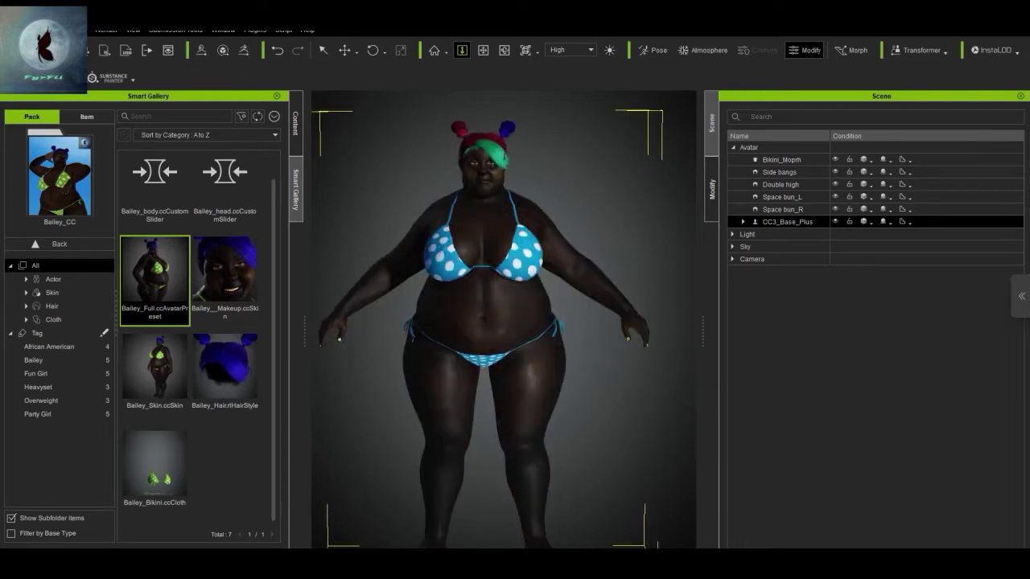
pyautogui.moveTo(434, 322); pyautogui.dragTo(796, 324, button='right')
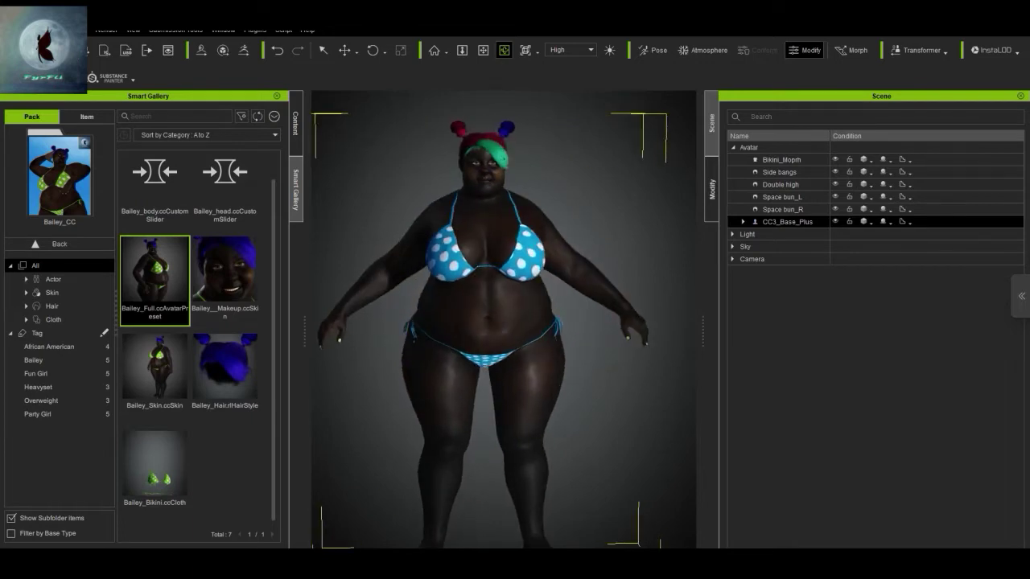
pyautogui.click(224, 369)
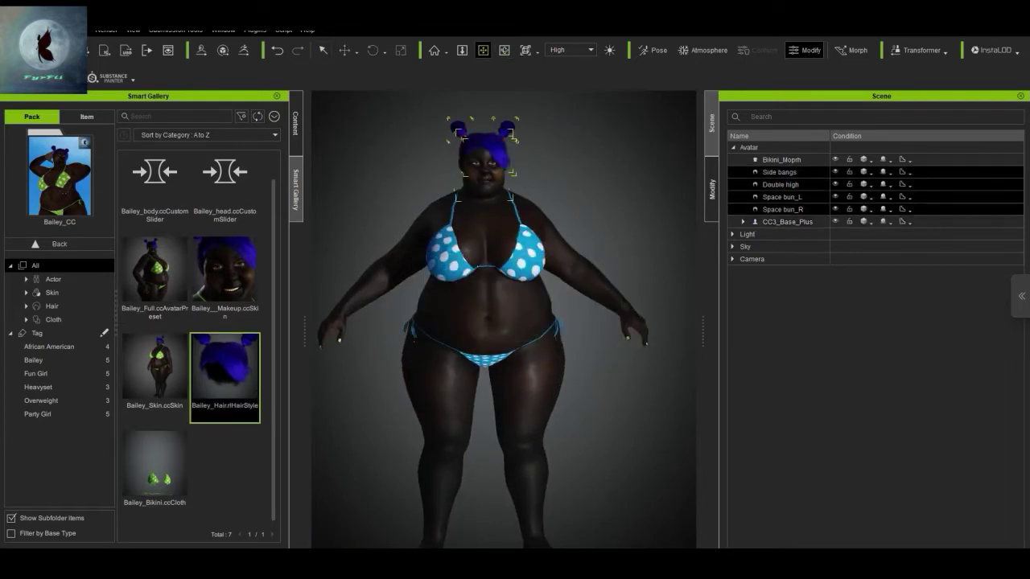
pyautogui.moveTo(499, 354); pyautogui.dragTo(500, 292, button='middle')
pyautogui.moveTo(501, 292)
pyautogui.mouseDown(button='right')
pyautogui.moveTo(535, 299)
pyautogui.moveTo(488, 298)
pyautogui.mouseUp(button='right')
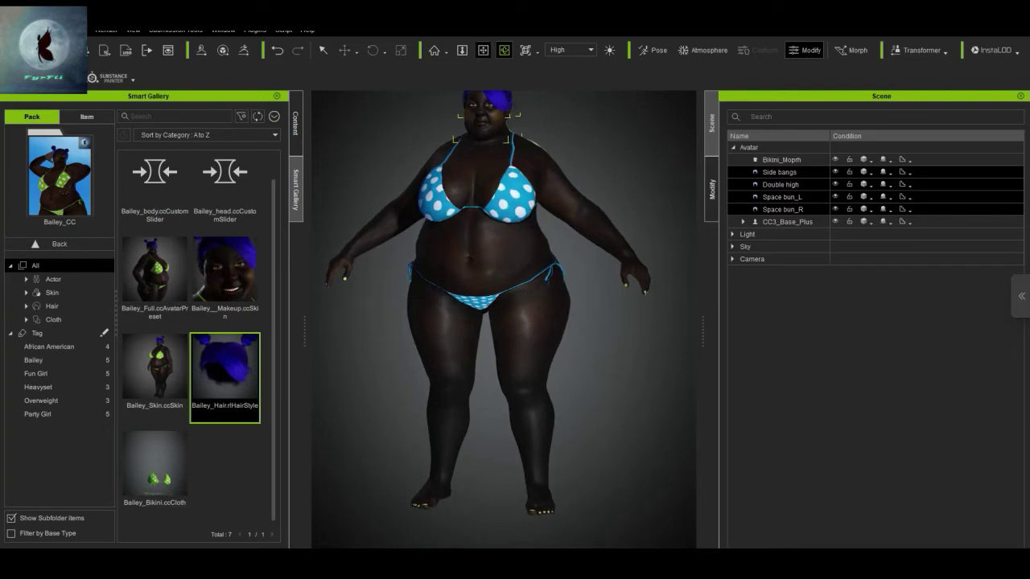
pyautogui.moveTo(487, 297); pyautogui.dragTo(490, 331, button='middle')
pyautogui.moveTo(490, 331); pyautogui.dragTo(211, 330, button='right')
# - Reduce the avatar's Bailey_Body morph to 30 and its Bailey_Head morph to 40
pyautogui.click(712, 190)
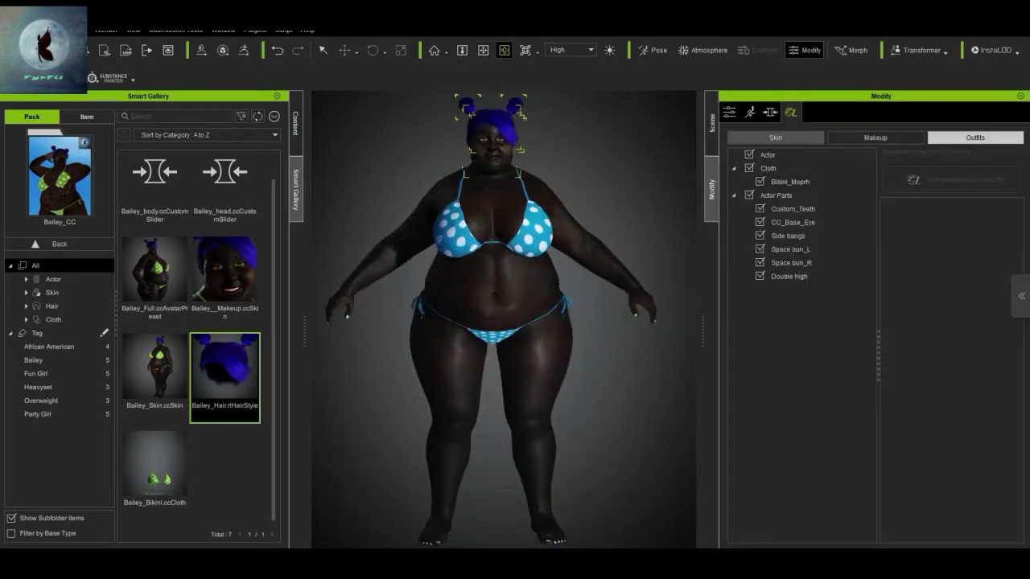
pyautogui.click(730, 113)
pyautogui.click(876, 137)
pyautogui.click(497, 278)
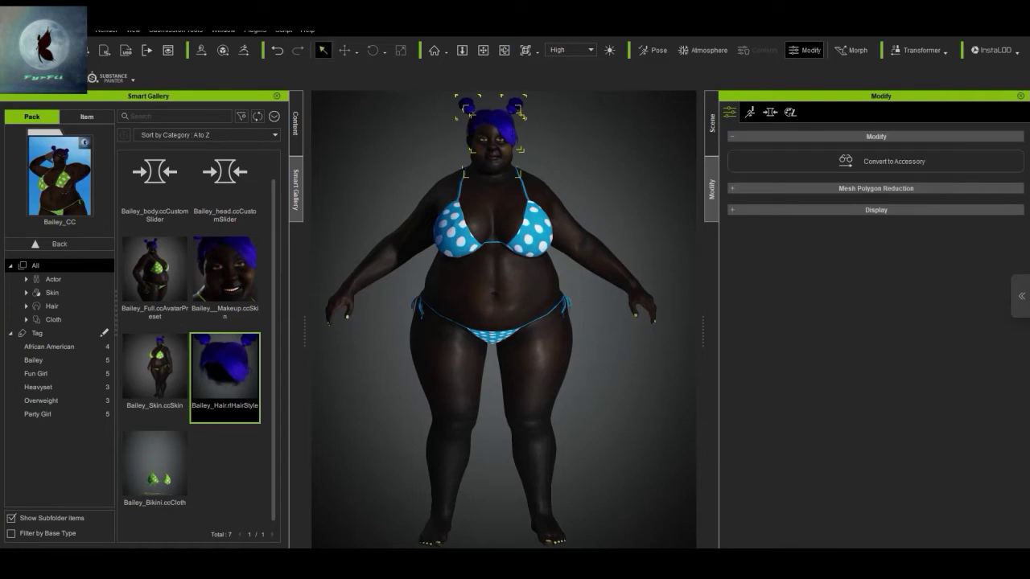
pyautogui.click(771, 113)
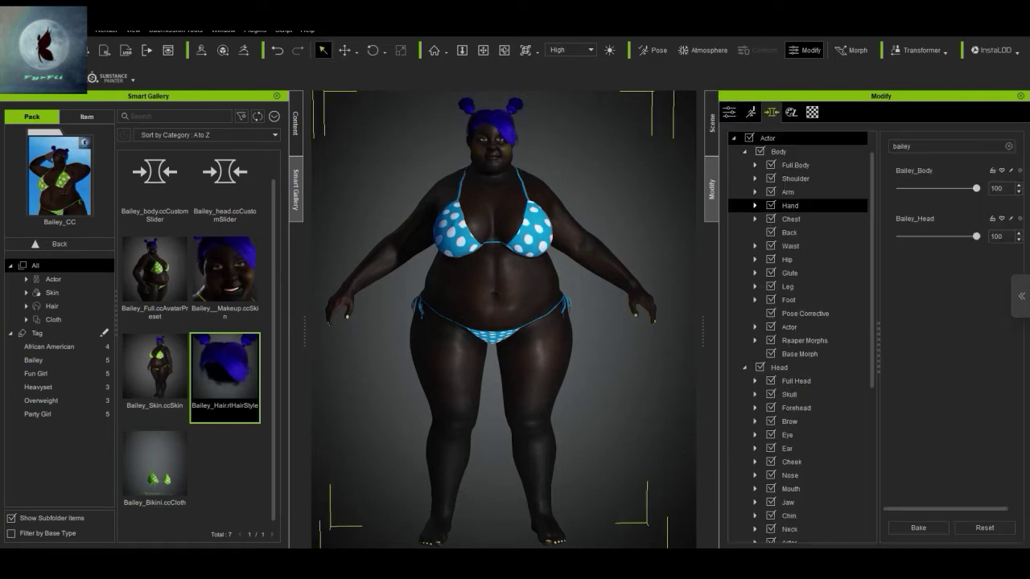
pyautogui.moveTo(976, 188); pyautogui.dragTo(956, 188)
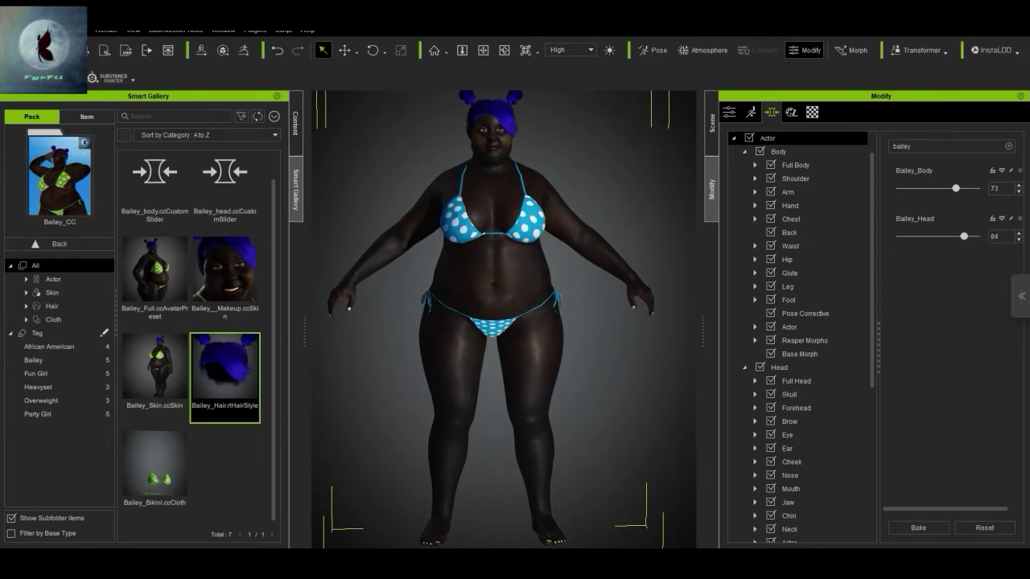
pyautogui.moveTo(955, 189); pyautogui.dragTo(933, 188)
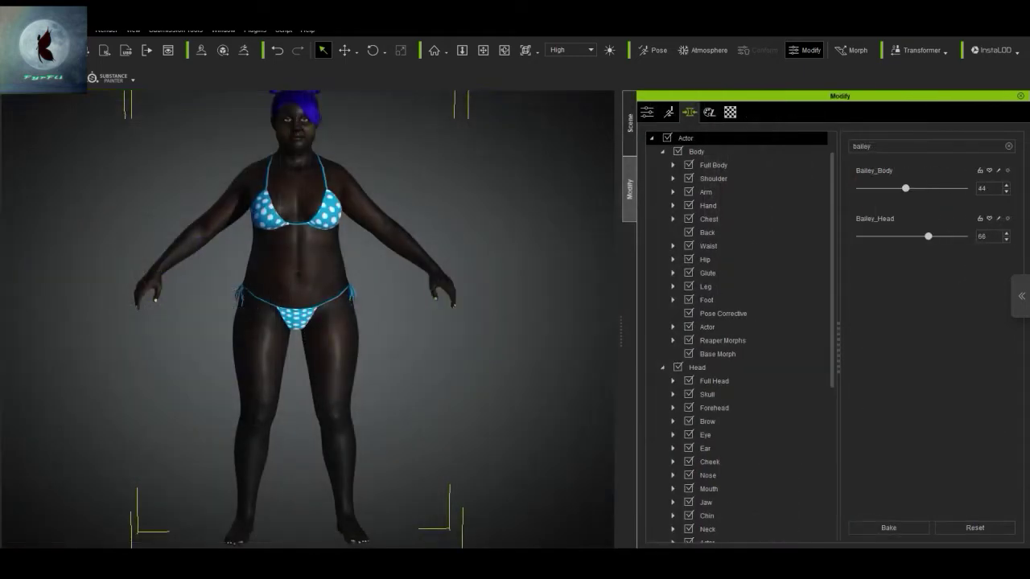
pyautogui.moveTo(905, 188); pyautogui.dragTo(890, 188)
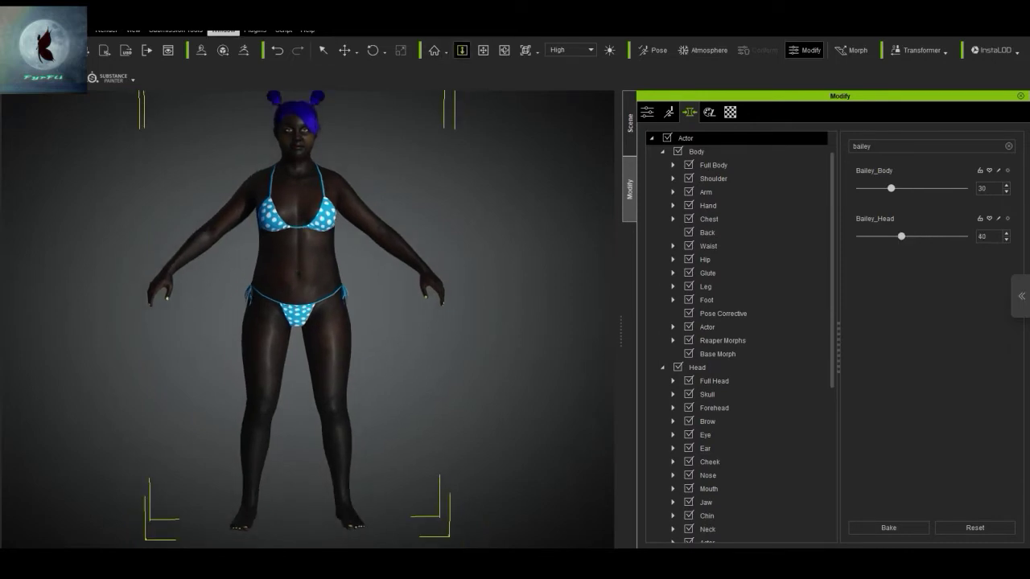
# - Replace the avatar's hair with the Chic bun medium style from the hair content library
pyautogui.click(223, 31)
pyautogui.click(235, 44)
pyautogui.click(87, 127)
pyautogui.doubleClick(188, 281)
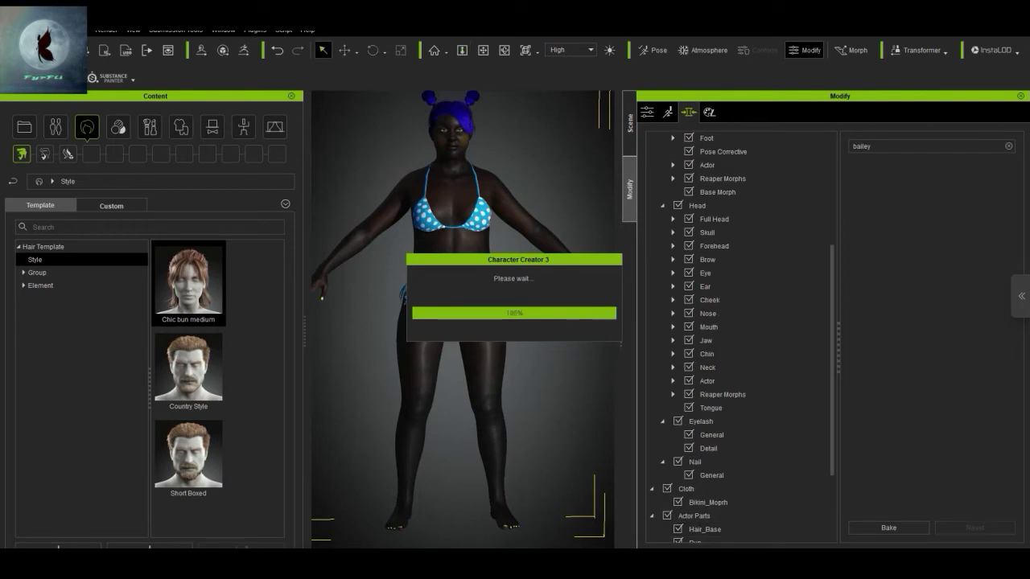
pyautogui.moveTo(504, 49); pyautogui.dragTo(845, 58)
# - Recolor the Real_Hair part purple by setting the hue of its base color texture to -75
pyautogui.click(709, 112)
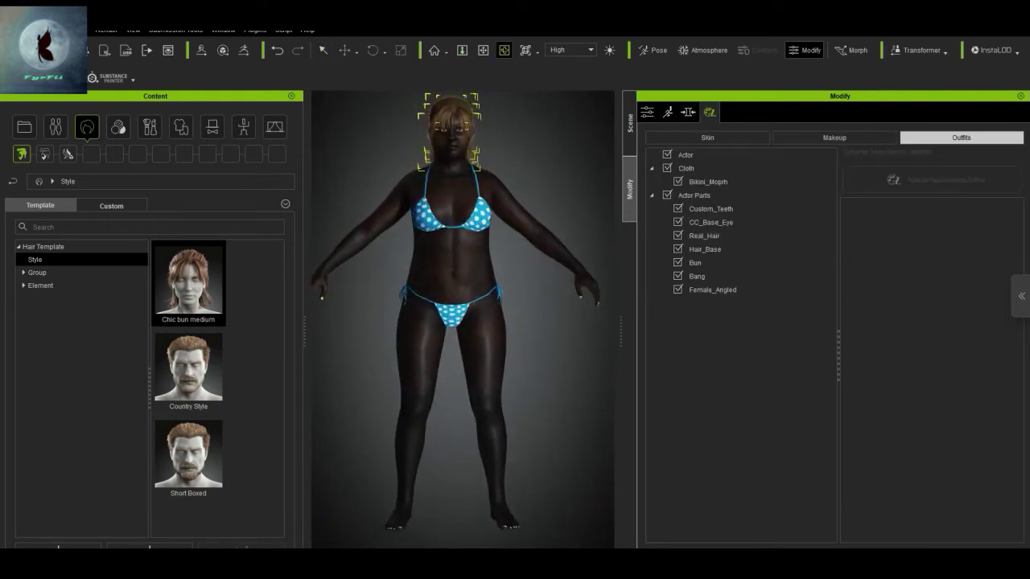
pyautogui.click(688, 113)
pyautogui.click(709, 112)
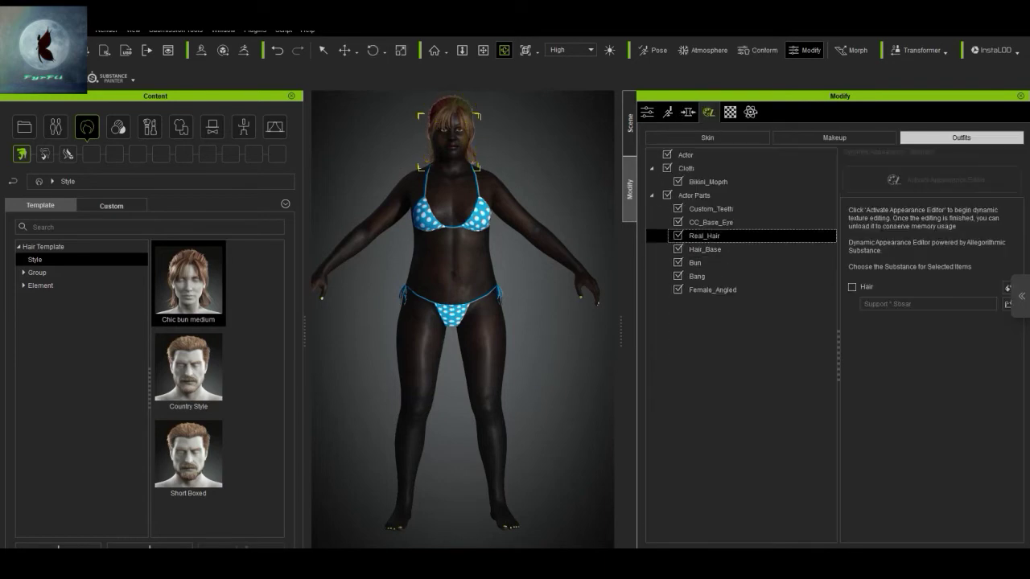
pyautogui.click(729, 112)
pyautogui.rightClick(779, 361)
pyautogui.click(817, 444)
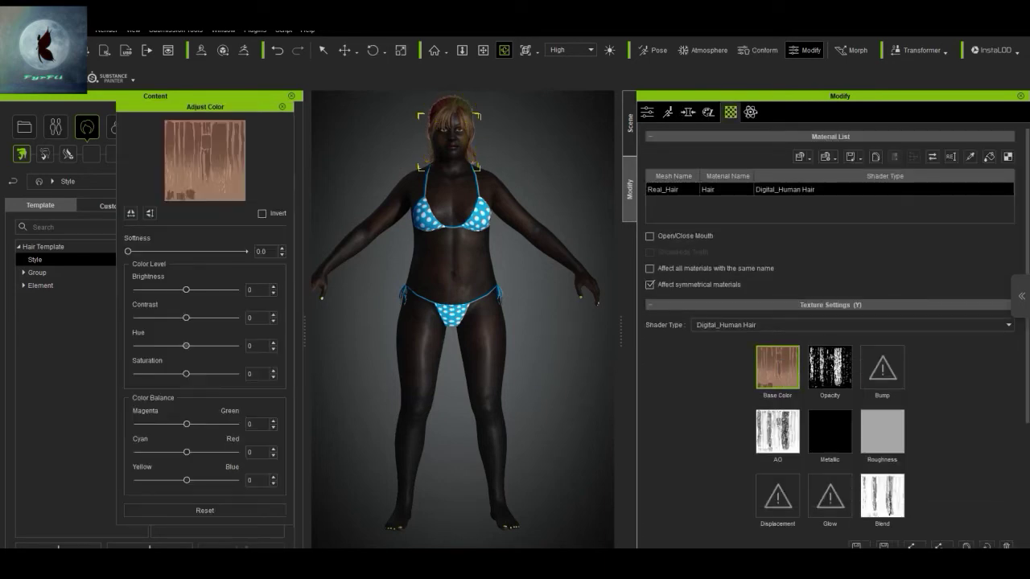
pyautogui.moveTo(186, 346); pyautogui.dragTo(152, 346)
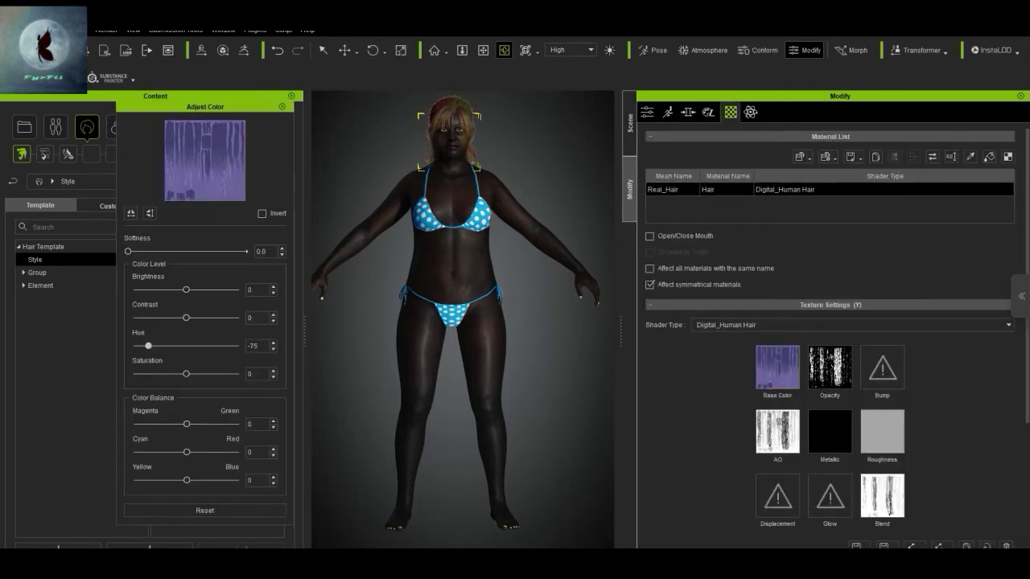
pyautogui.click(281, 107)
pyautogui.moveTo(418, 322); pyautogui.dragTo(684, 322, button='right')
# - Give the Hair_Base part's Hair material the Traditional shader and shift its texture hue toward purple
pyautogui.click(709, 112)
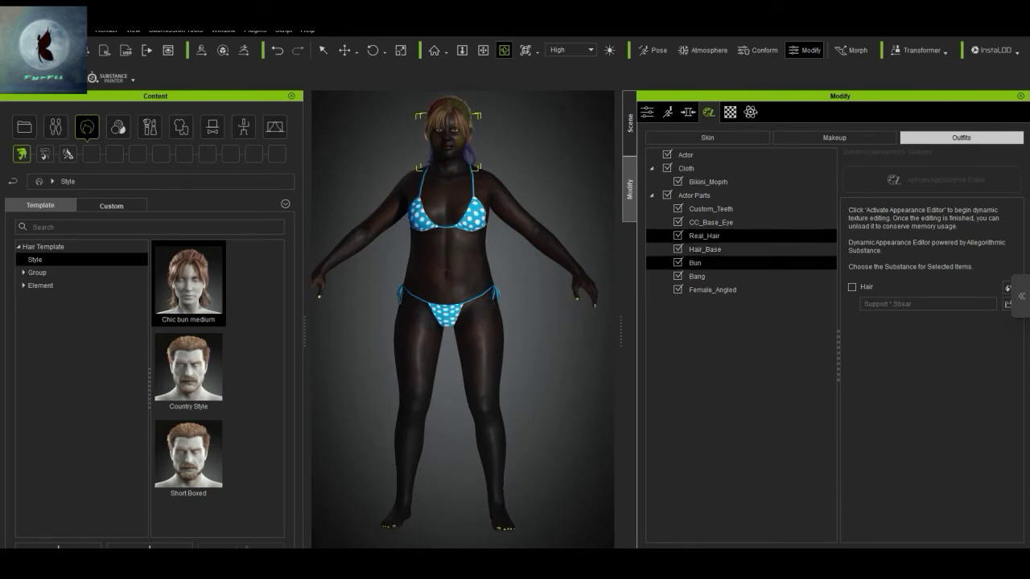
pyautogui.click(704, 249)
pyautogui.click(730, 112)
pyautogui.rightClick(770, 363)
pyautogui.click(810, 447)
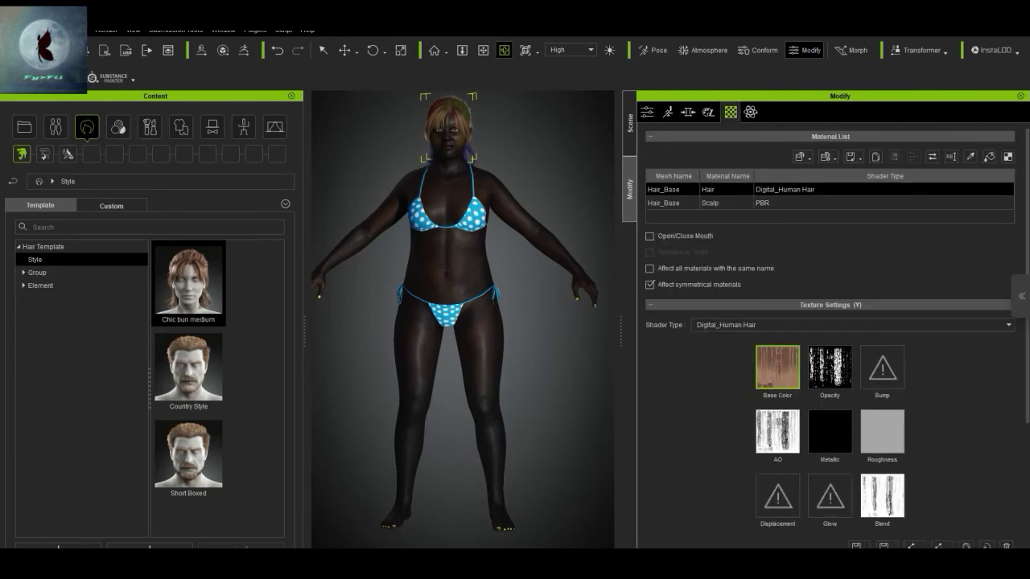
pyautogui.moveTo(186, 345); pyautogui.dragTo(173, 345)
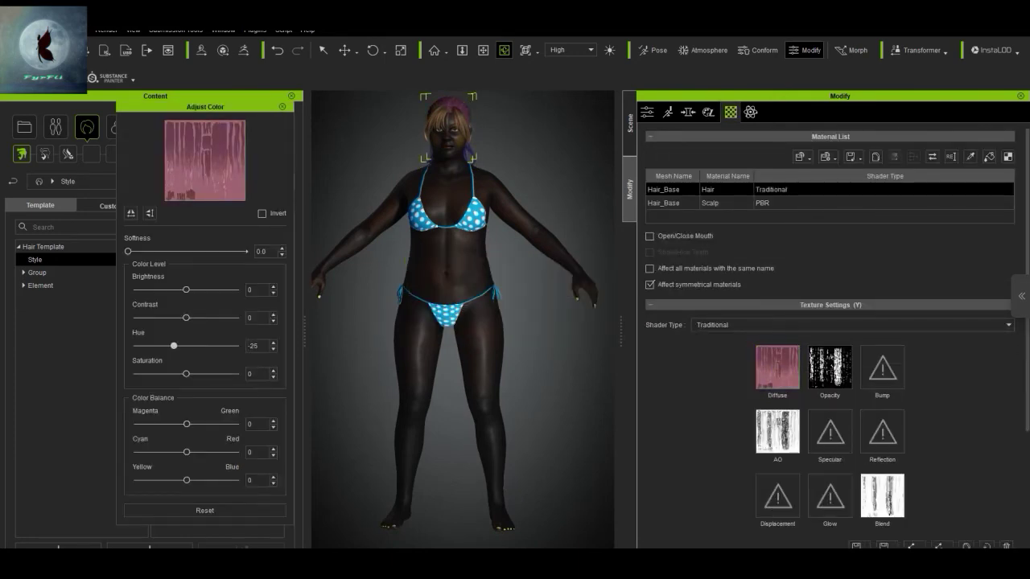
pyautogui.click(282, 107)
# - Darken the Hair_Base part's Scalp material by setting its base color texture brightness to -29
pyautogui.click(726, 202)
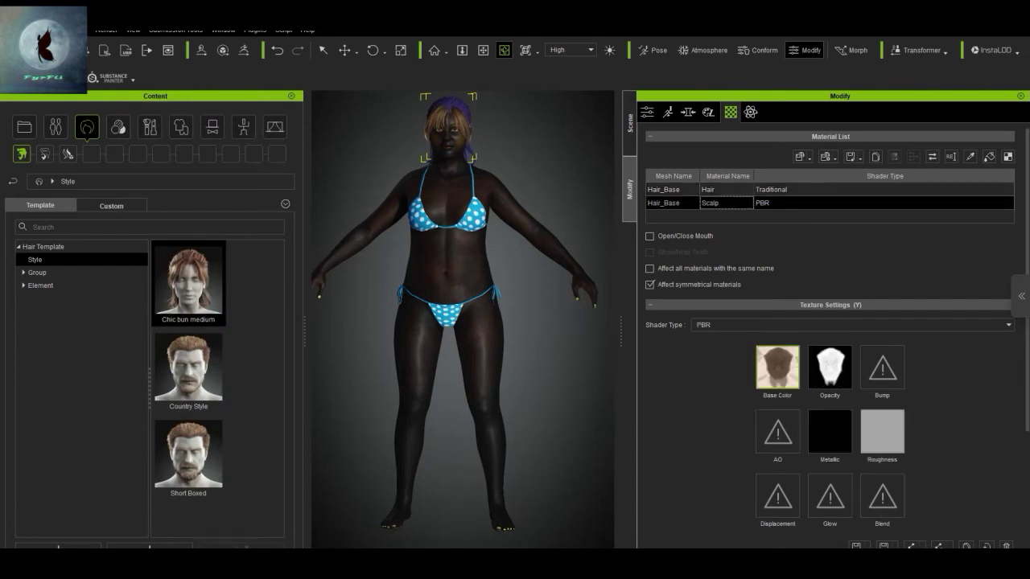
pyautogui.rightClick(786, 375)
pyautogui.click(826, 458)
pyautogui.moveTo(186, 289); pyautogui.dragTo(171, 290)
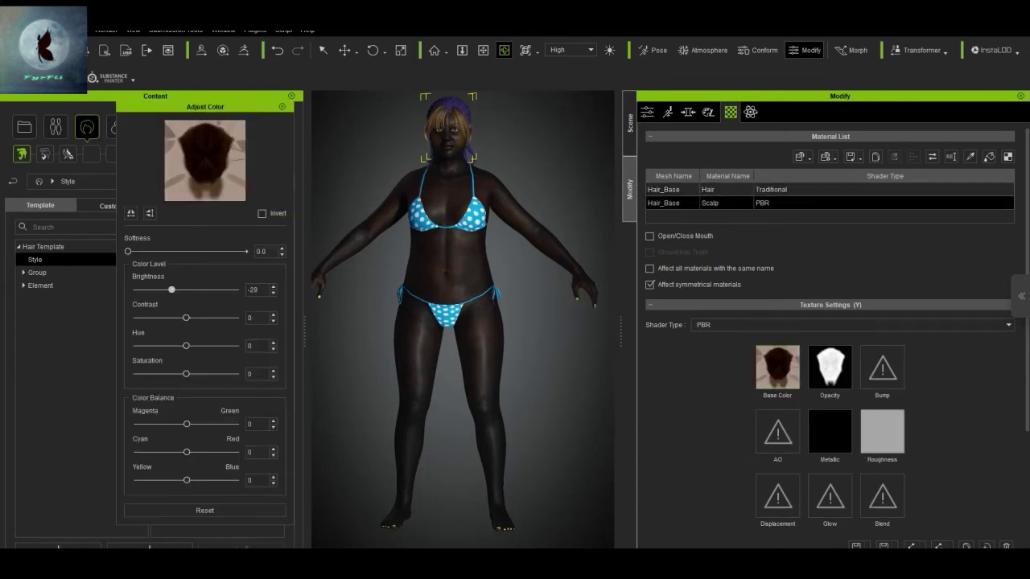
pyautogui.click(282, 107)
# - Shift the hue of the Bang part's hair texture toward purple and set its saturation to 20
pyautogui.click(726, 190)
pyautogui.click(709, 113)
pyautogui.click(698, 276)
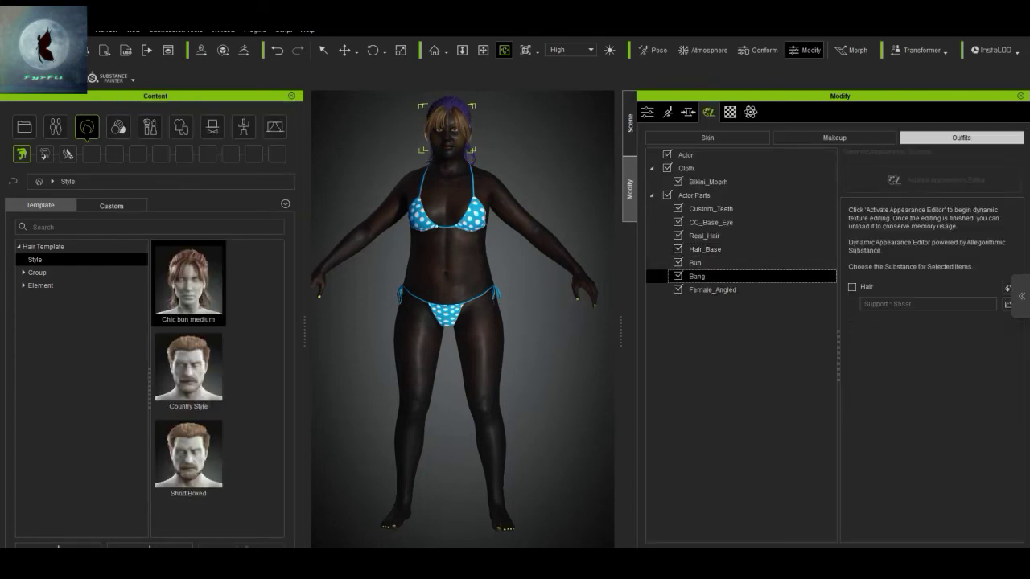
pyautogui.click(730, 113)
pyautogui.rightClick(773, 363)
pyautogui.click(812, 447)
pyautogui.moveTo(186, 346); pyautogui.dragTo(196, 374)
# - Give the Bang part's Hair material the Traditional shader, set its texture hue to -62 and reduce the saturation
pyautogui.click(777, 368)
pyautogui.click(853, 325)
pyautogui.click(804, 338)
pyautogui.moveTo(148, 345); pyautogui.dragTo(155, 345)
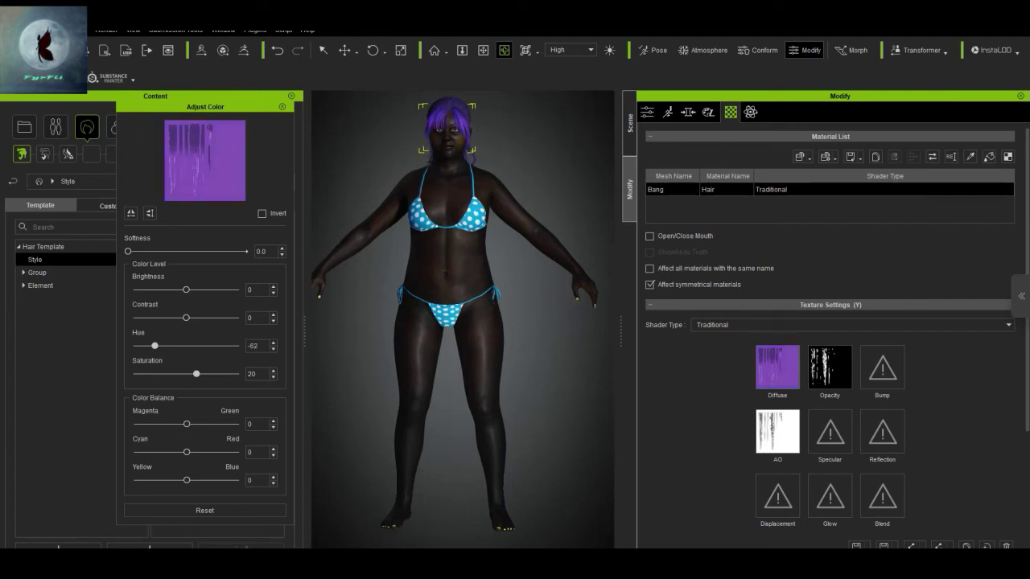
pyautogui.moveTo(196, 374); pyautogui.dragTo(183, 374)
pyautogui.click(281, 107)
# - Increase the avatar's body and head morphs to a much fuller figure and give the face a smiling expression
pyautogui.moveTo(402, 322); pyautogui.dragTo(700, 322, button='right')
pyautogui.click(668, 112)
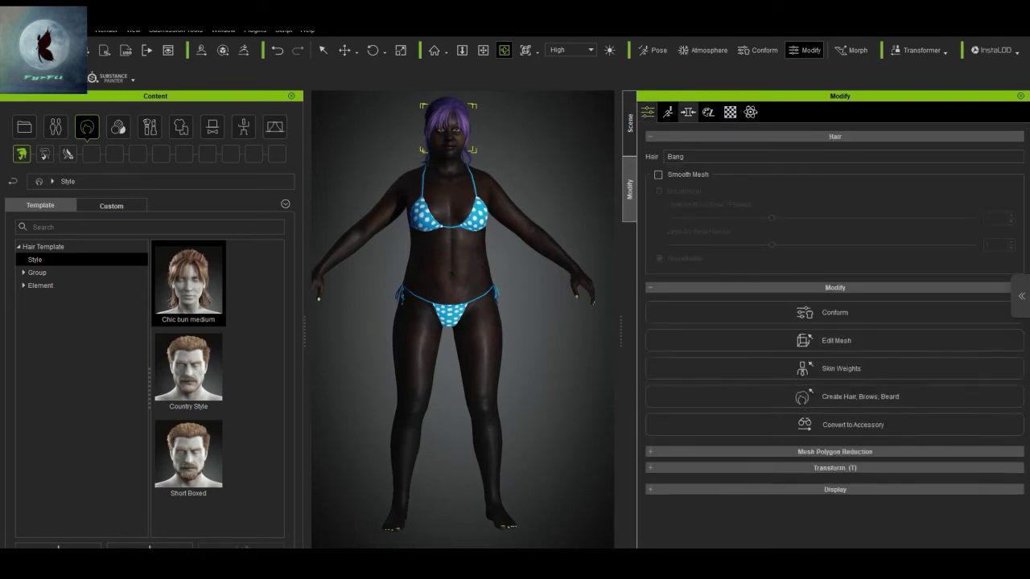
pyautogui.click(688, 112)
pyautogui.scroll(8, 724, 321)
pyautogui.click(691, 138)
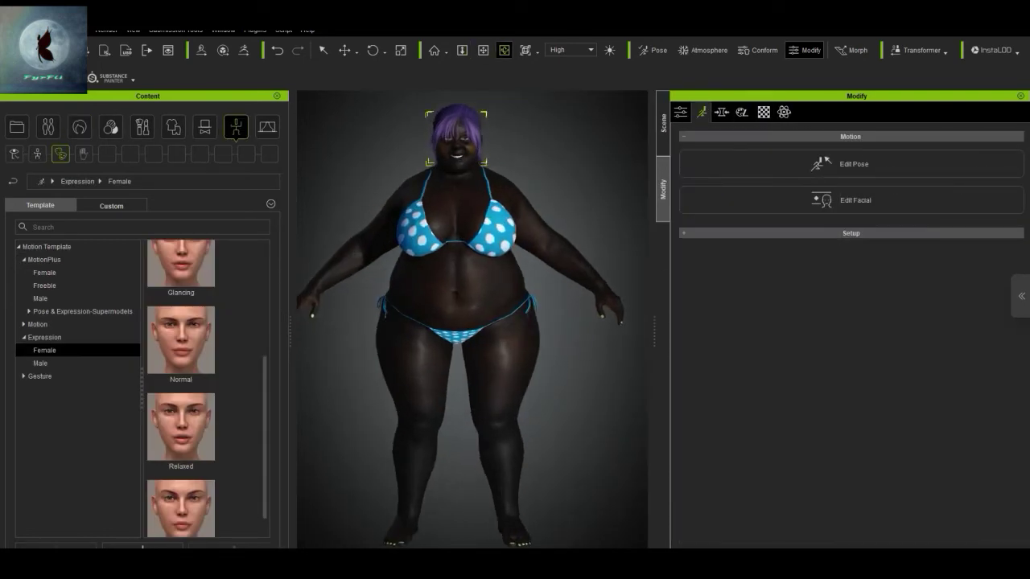
# - Dress the avatar in the full-body Dress_A outfit and hide the Bikini_Moprh item in the scene
pyautogui.click(44, 259)
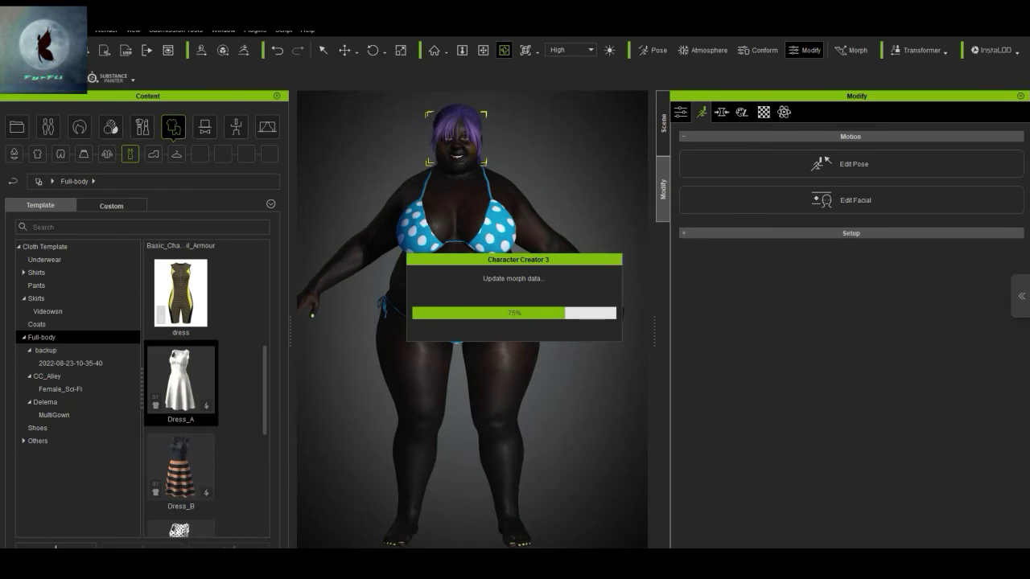
pyautogui.click(223, 31)
pyautogui.click(253, 73)
pyautogui.click(223, 30)
pyautogui.click(255, 75)
pyautogui.click(223, 30)
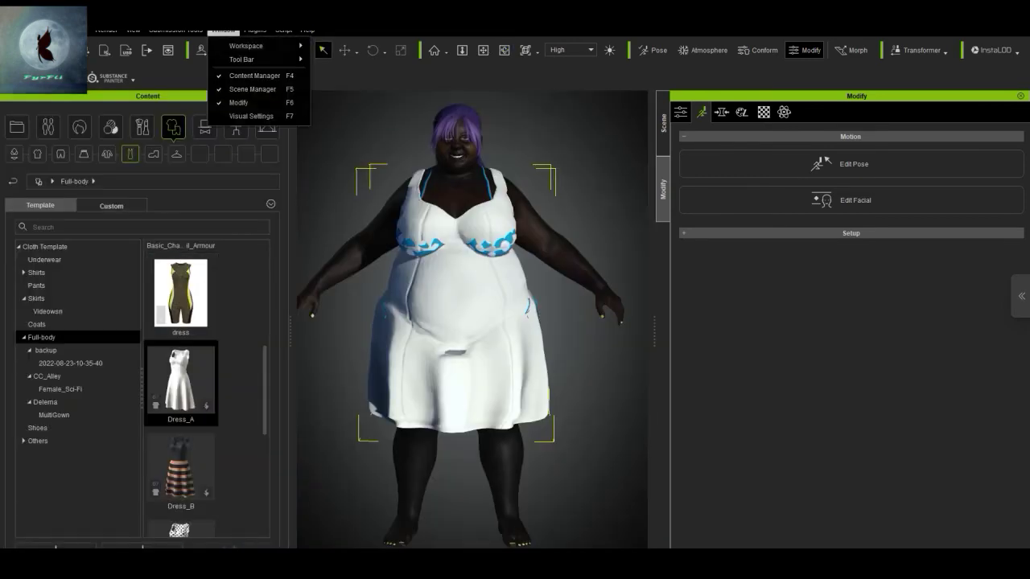
pyautogui.click(252, 88)
pyautogui.click(732, 159)
pyautogui.click(787, 159)
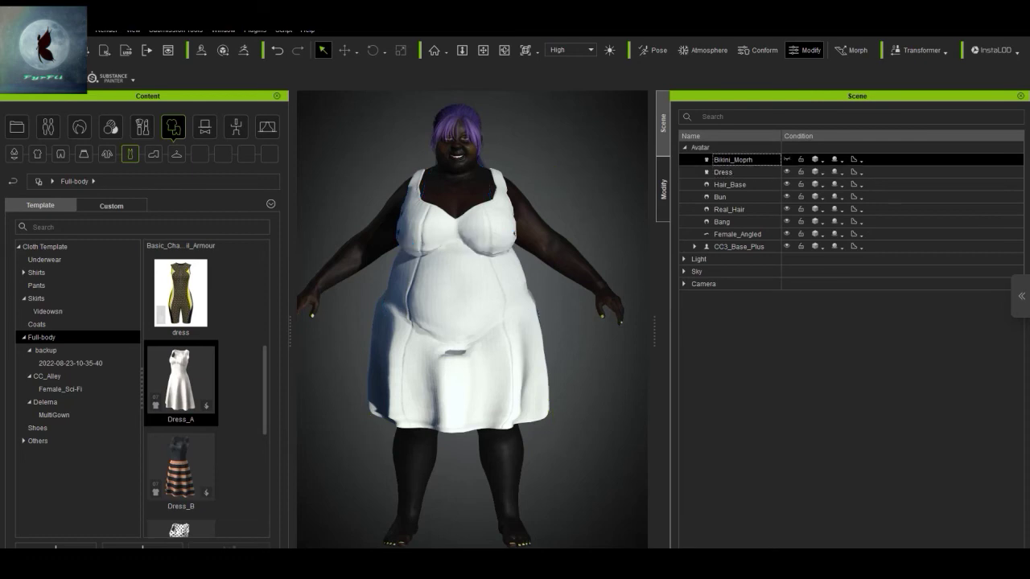
# - Tint the dress light purple and calculate its collision with 1 iteration, subdivision level 2 and margin 0.10
pyautogui.moveTo(427, 322); pyautogui.dragTo(555, 321, button='right')
pyautogui.moveTo(362, 346); pyautogui.dragTo(466, 349, button='right')
pyautogui.click(467, 349)
pyautogui.click(851, 287)
pyautogui.scroll(-1, 851, 293)
pyautogui.click(846, 297)
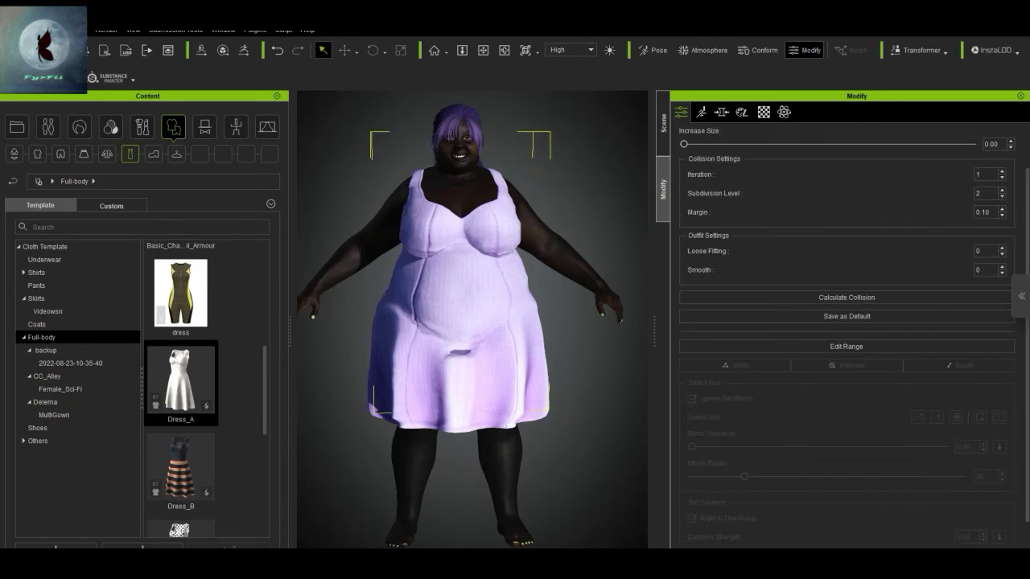
# - Close the dress's Conform settings and open its mesh for editing in Sculpt mode
pyautogui.moveTo(499, 322); pyautogui.dragTo(299, 322, button='right')
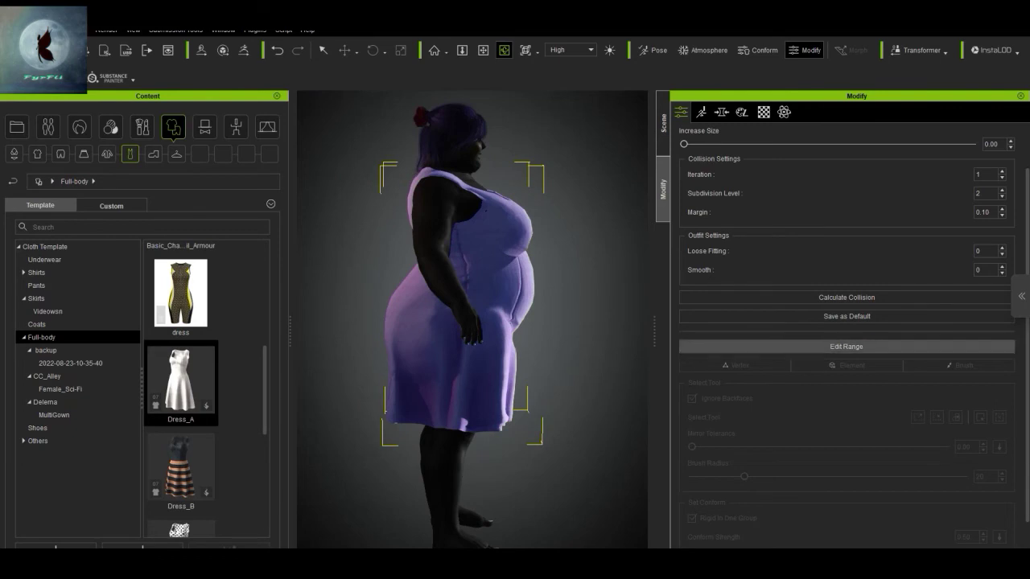
pyautogui.scroll(1, 846, 345)
pyautogui.click(846, 143)
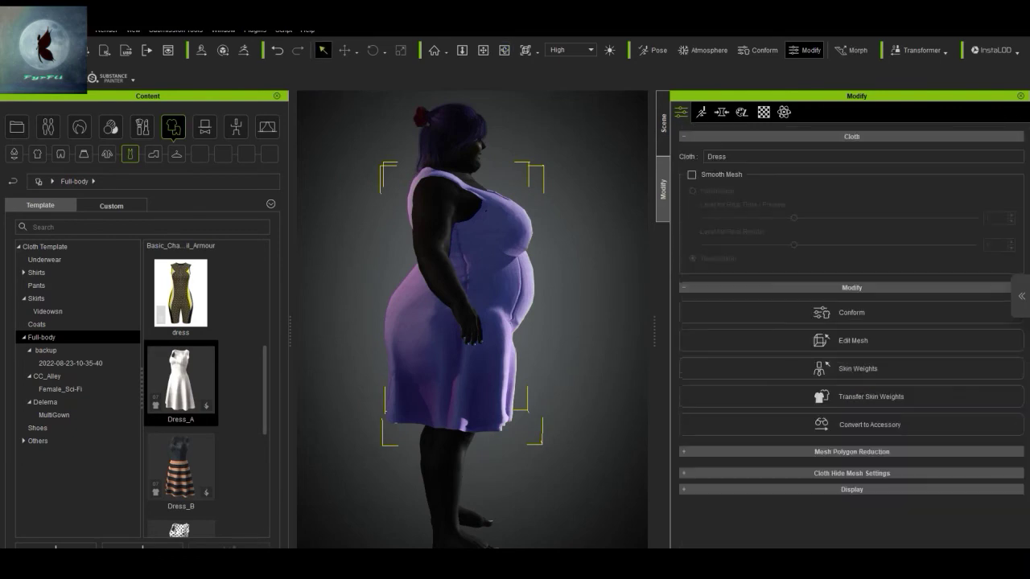
pyautogui.click(851, 341)
pyautogui.click(851, 142)
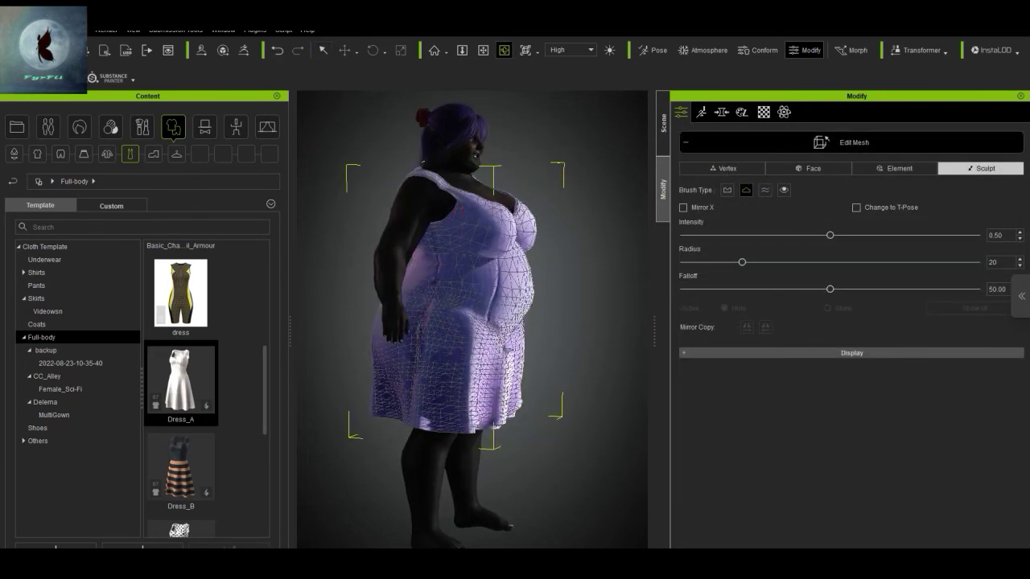
# - Smooth the crease on the dress front below the belly with the smoothing brush at radius 23 and strength 0.50
pyautogui.moveTo(515, 322); pyautogui.dragTo(431, 322, button='right')
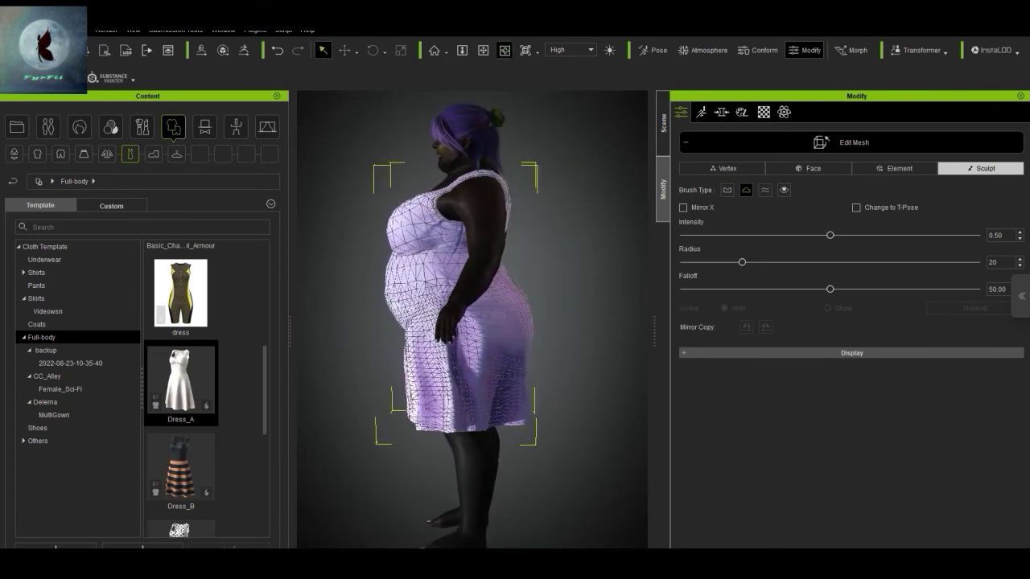
pyautogui.moveTo(450, 322); pyautogui.dragTo(535, 321, button='right')
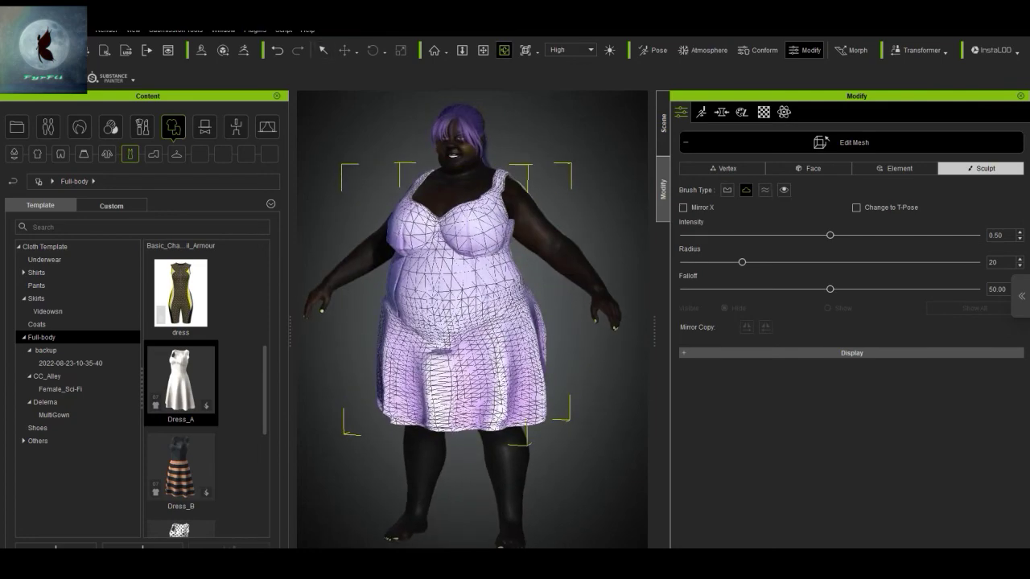
pyautogui.click(764, 190)
pyautogui.moveTo(452, 347); pyautogui.dragTo(455, 359)
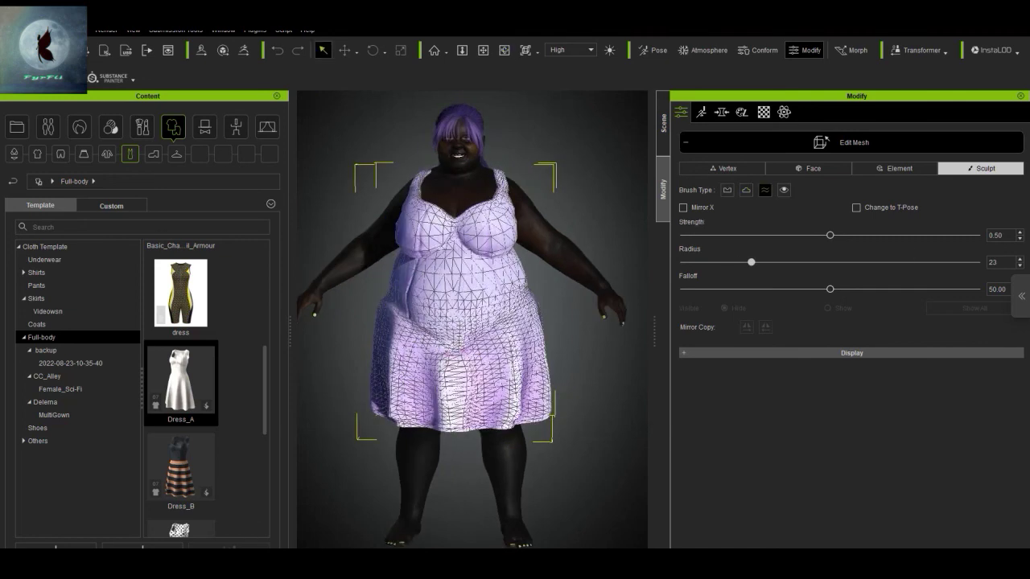